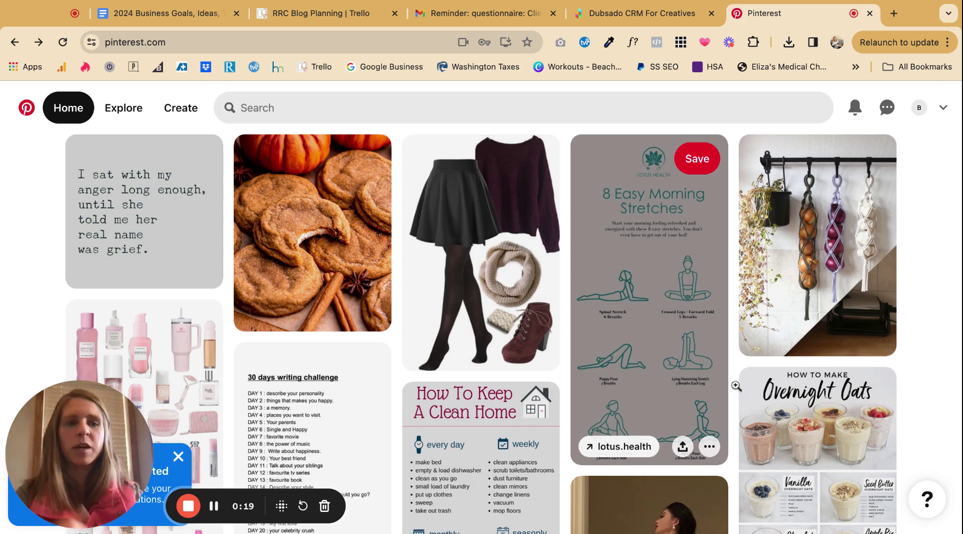
- Expand the Accounts and more options dropdown beside the profile avatar
click(941, 108)
- From the profile, create a board named 'Branding board for business', skipping pin suggestions
click(921, 109)
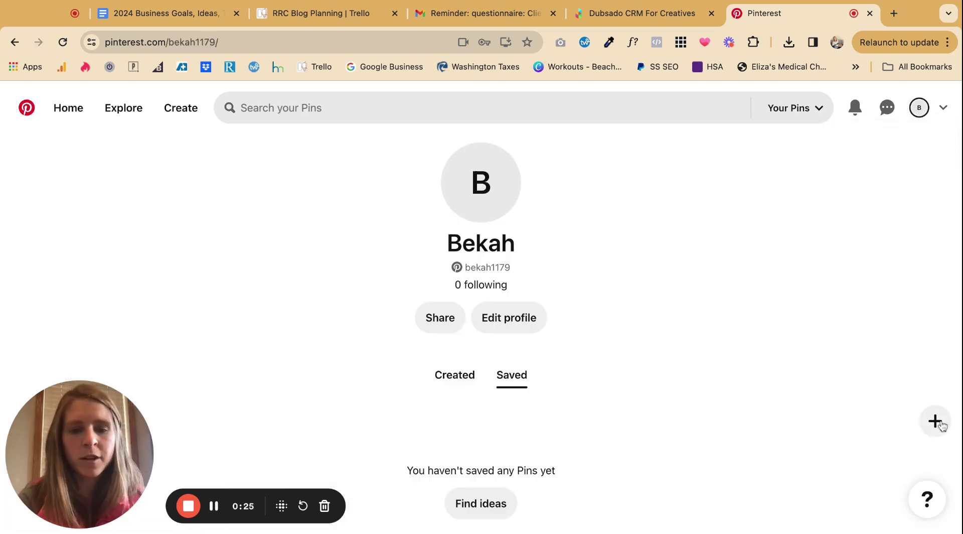
click(942, 425)
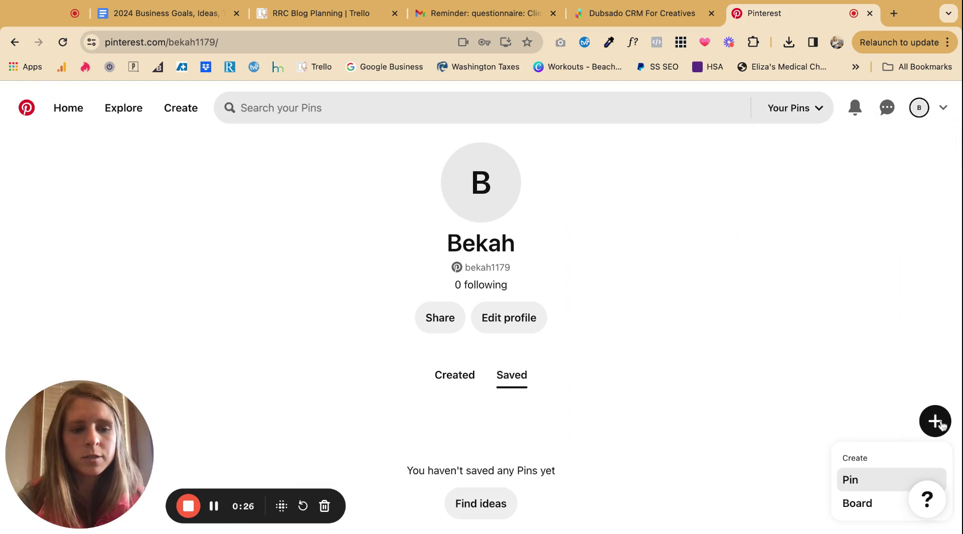
click(857, 503)
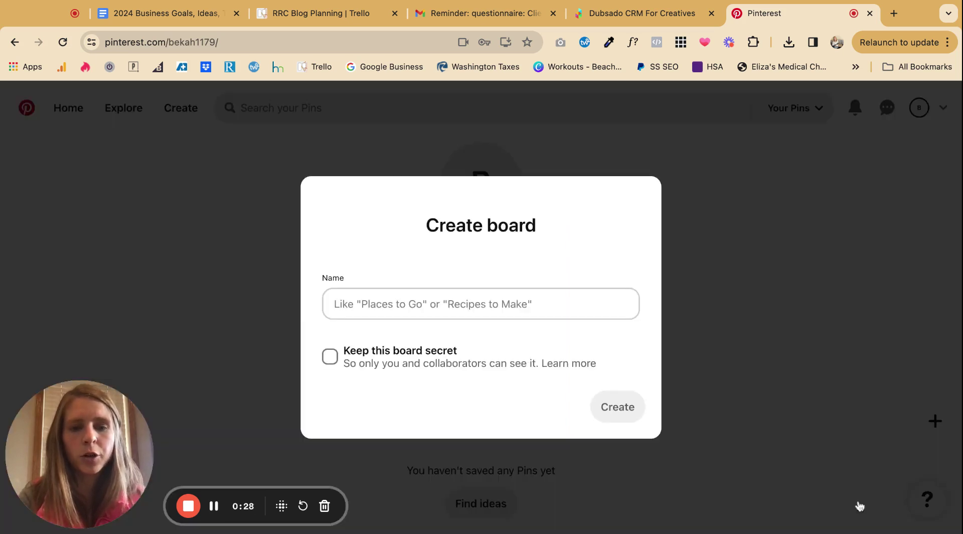
click(451, 311)
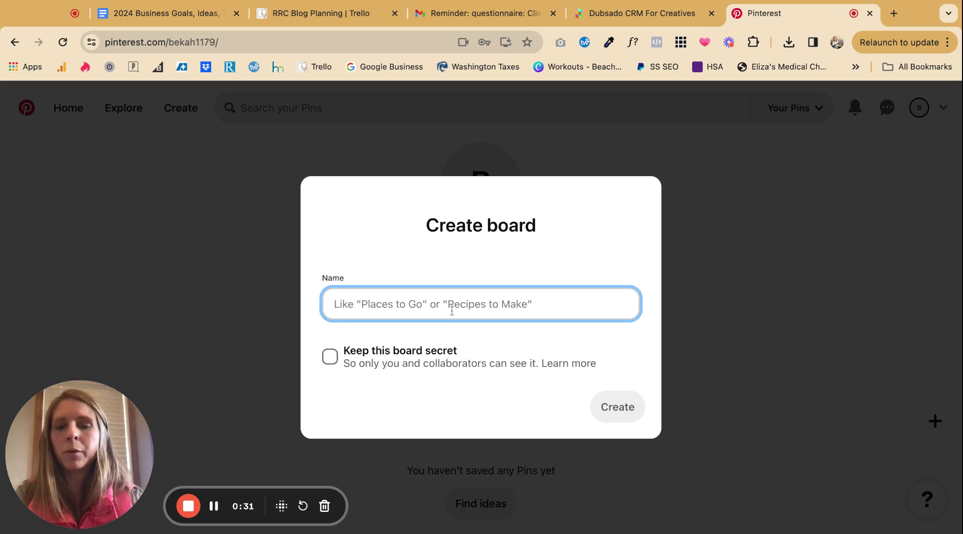
text(M)
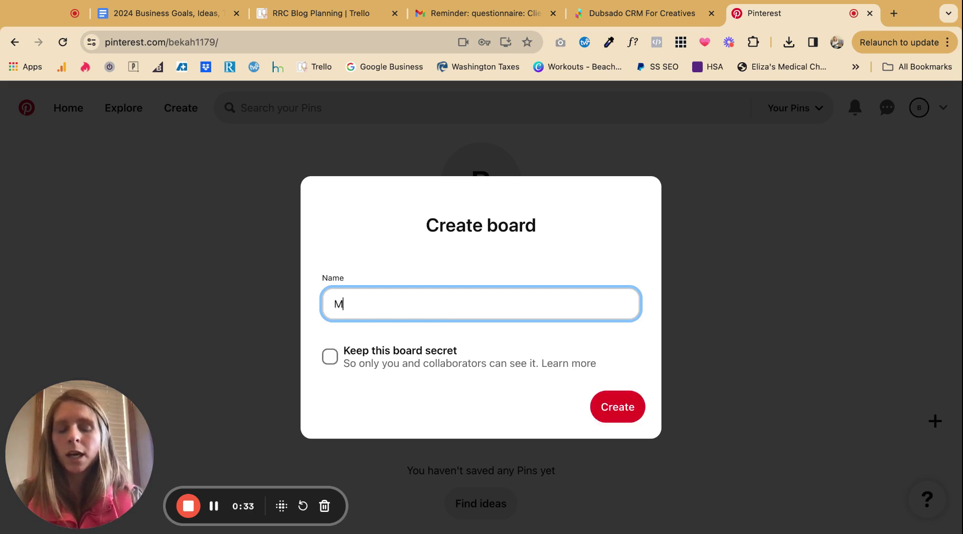
key(BackSpace)
text(Branding board for )
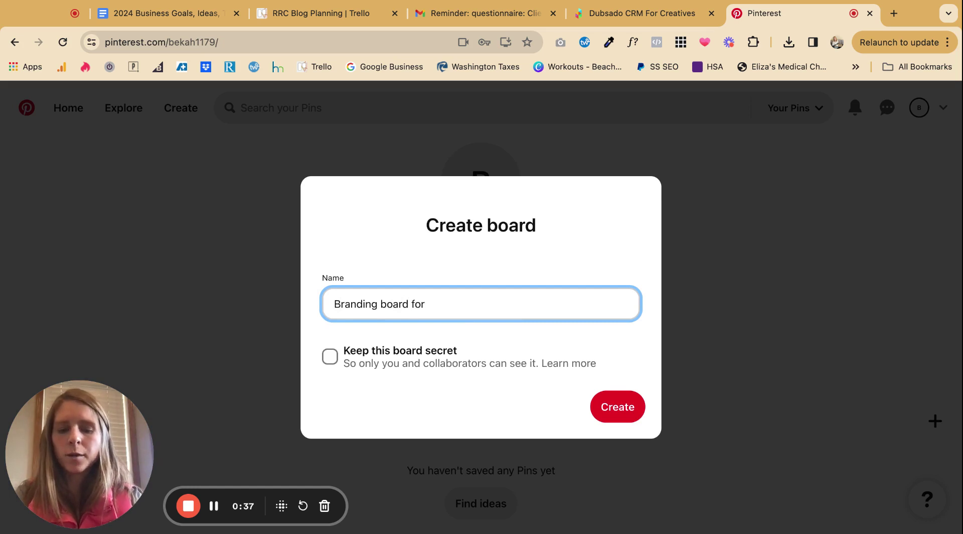
text(business)
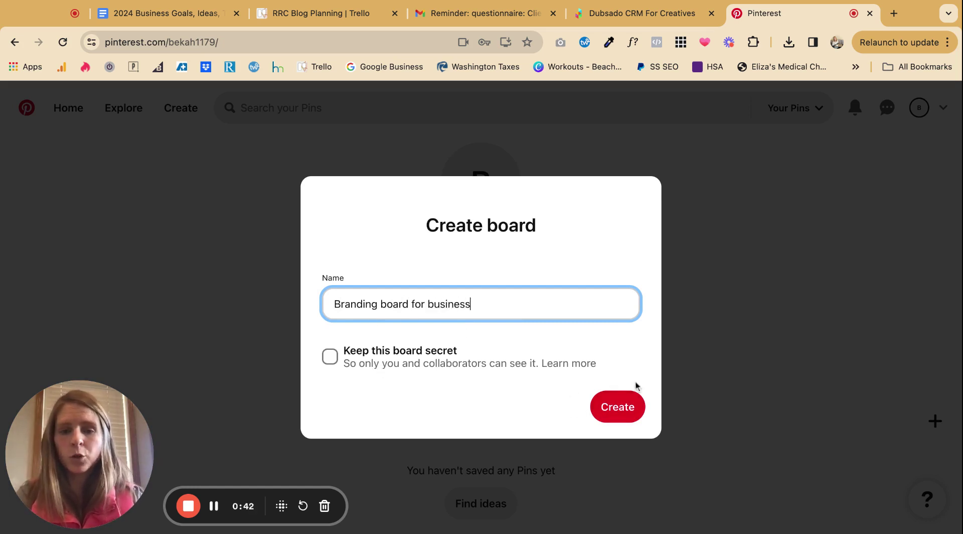
click(604, 407)
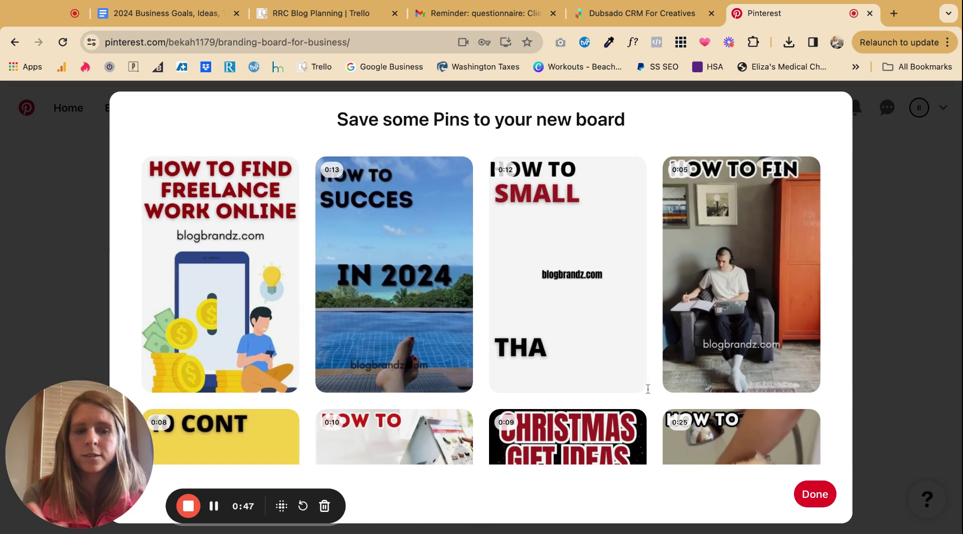
click(814, 494)
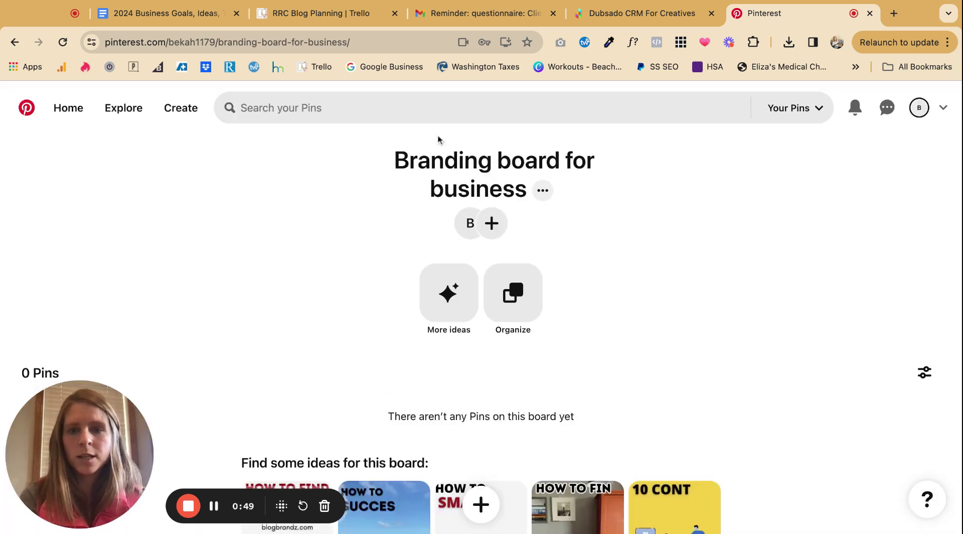
- Search 'color palettes' from the home feed and browse the palette pin results
click(27, 107)
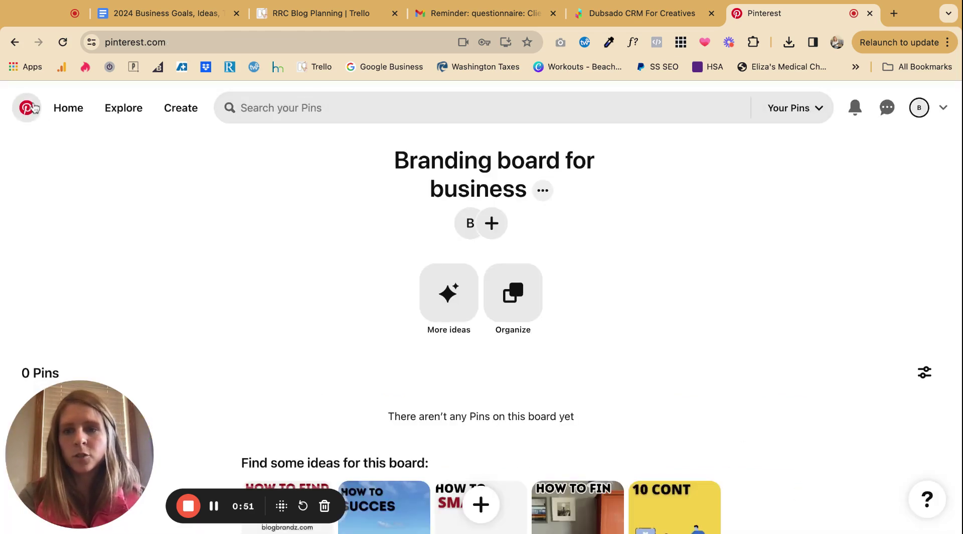
click(317, 99)
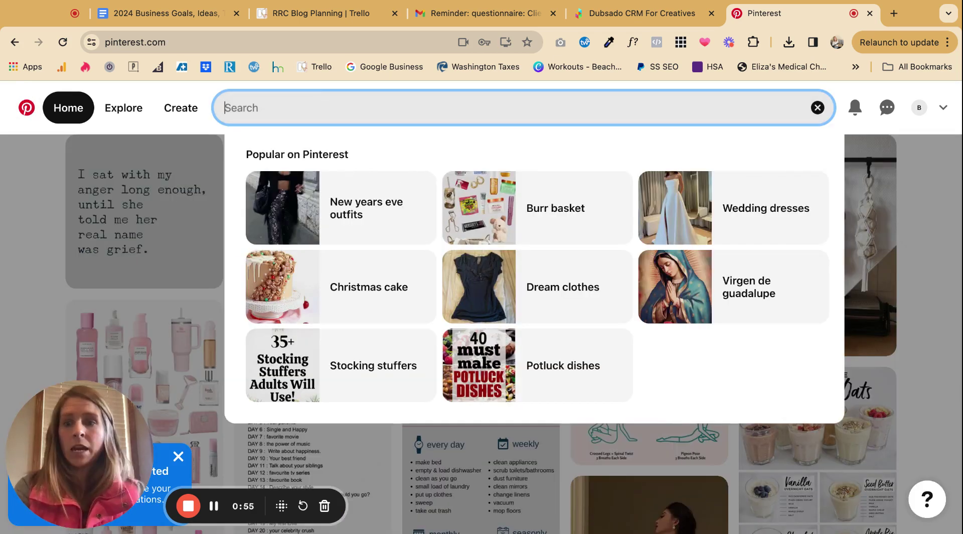
text(color )
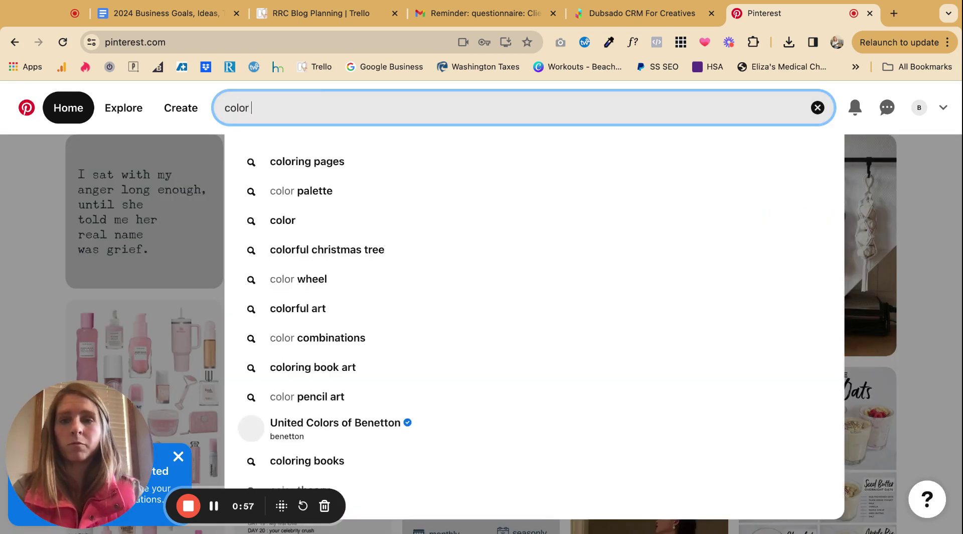
text(palettes)
key(Return)
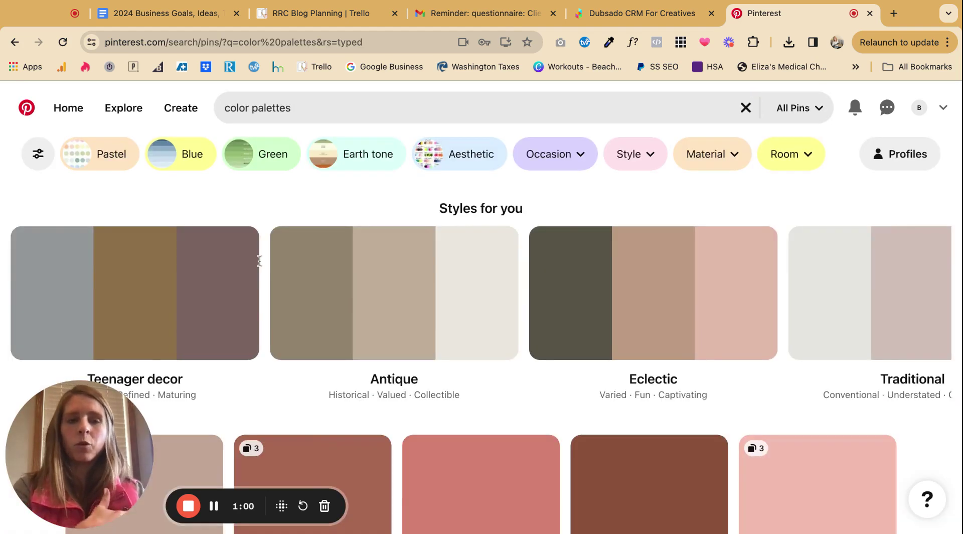
scroll(477, 355, down, 10)
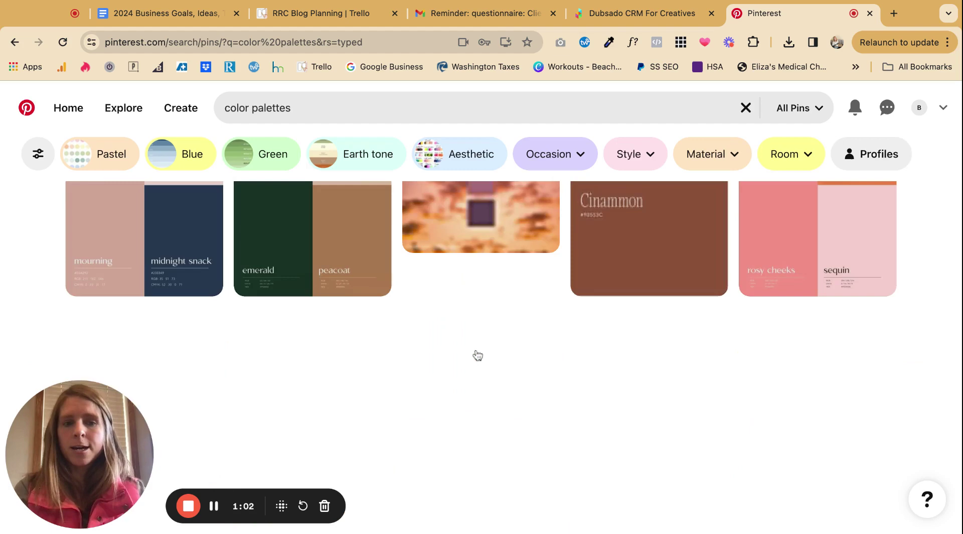
scroll(476, 355, down, 2)
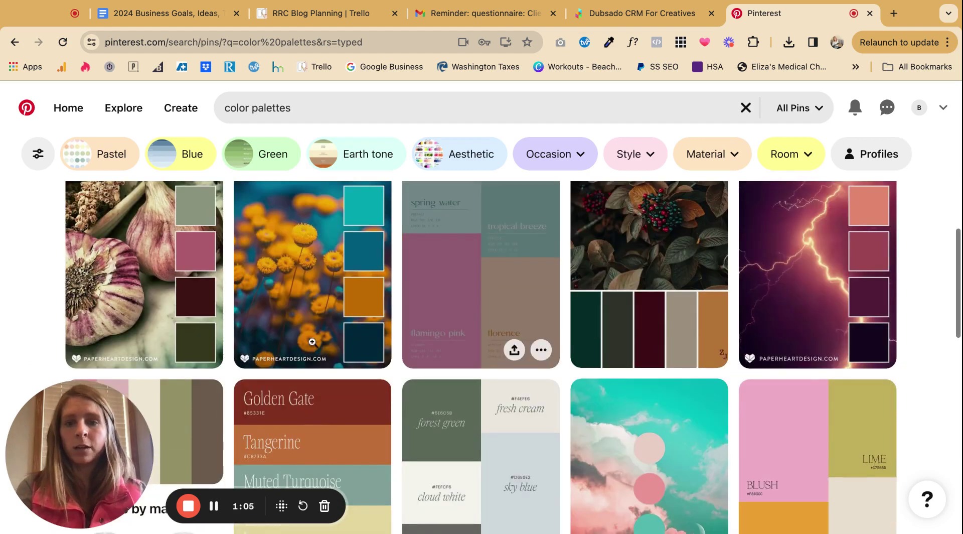
scroll(289, 331, up, 2)
scroll(289, 332, up, 2)
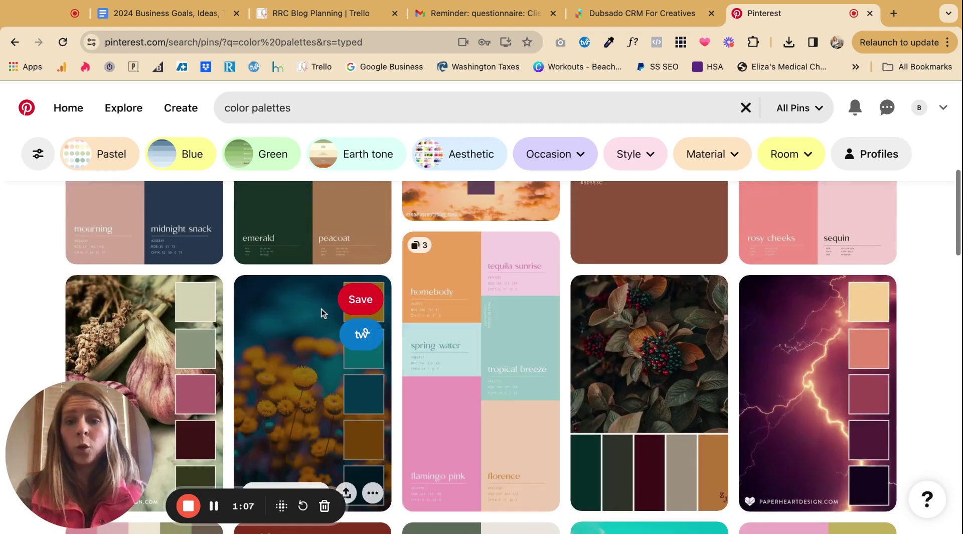
- Save the teal-and-marigold flower palette pin to the profile, leaving its edit dialog unchanged
click(367, 300)
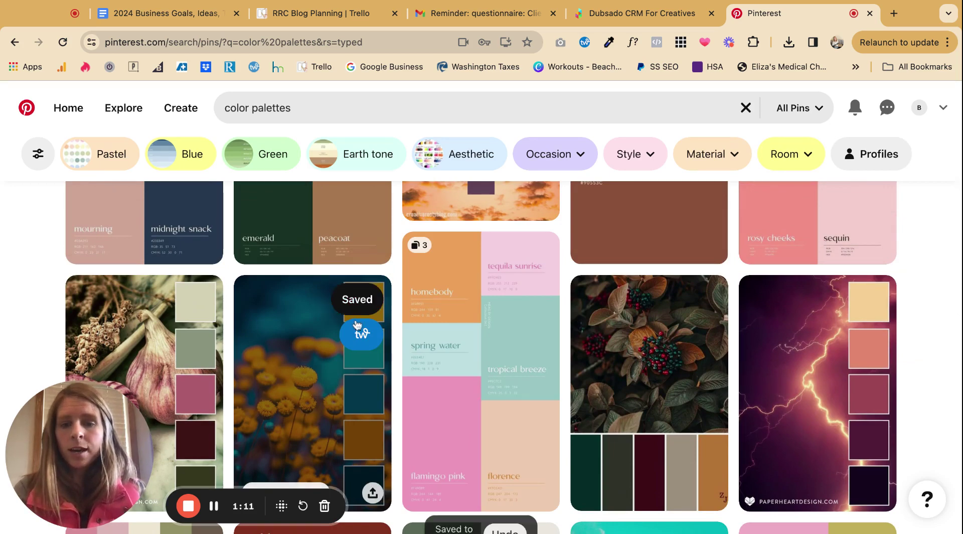
scroll(343, 314, down, 3)
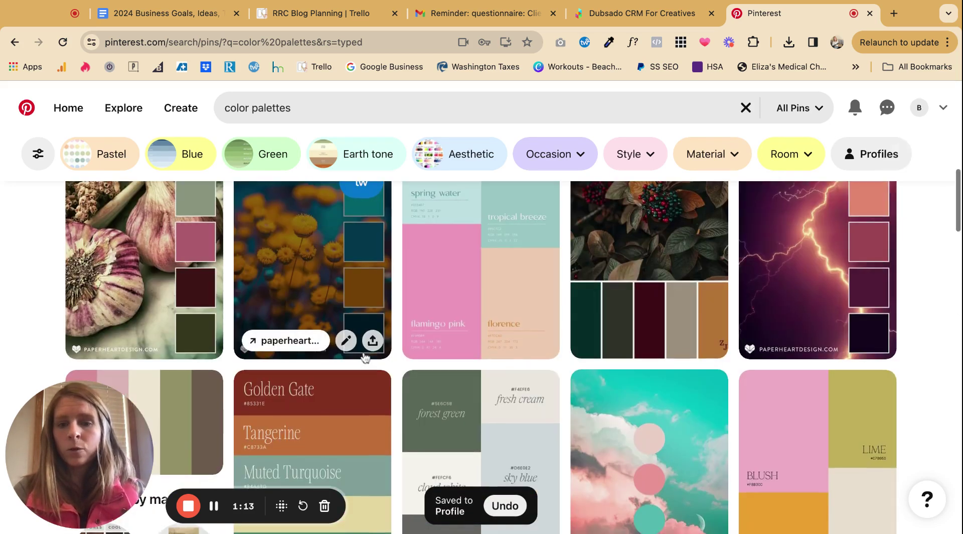
click(346, 341)
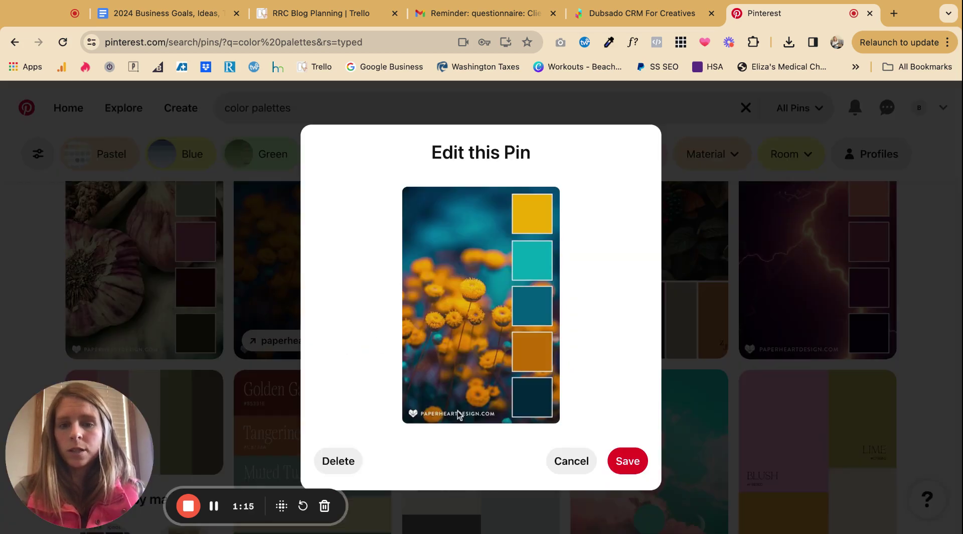
click(575, 461)
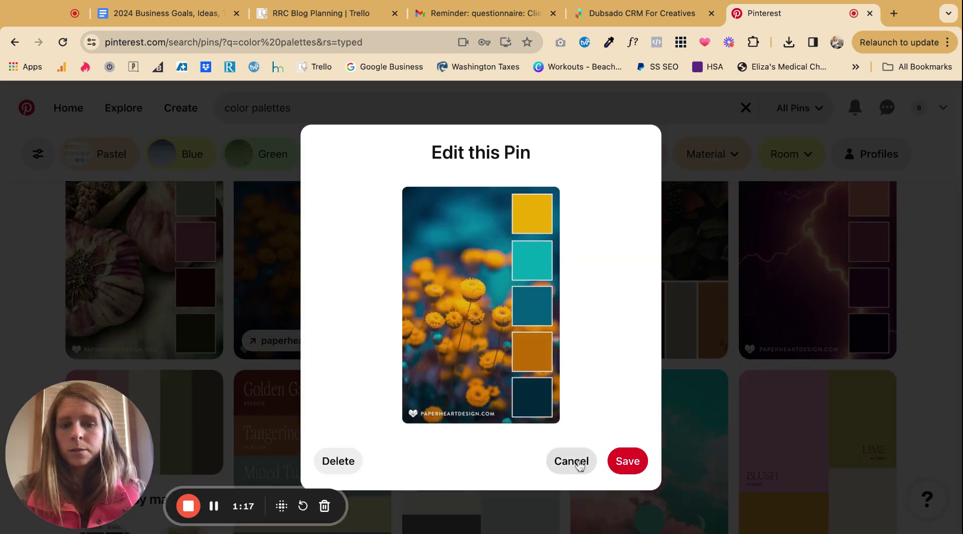
scroll(321, 441, up, 3)
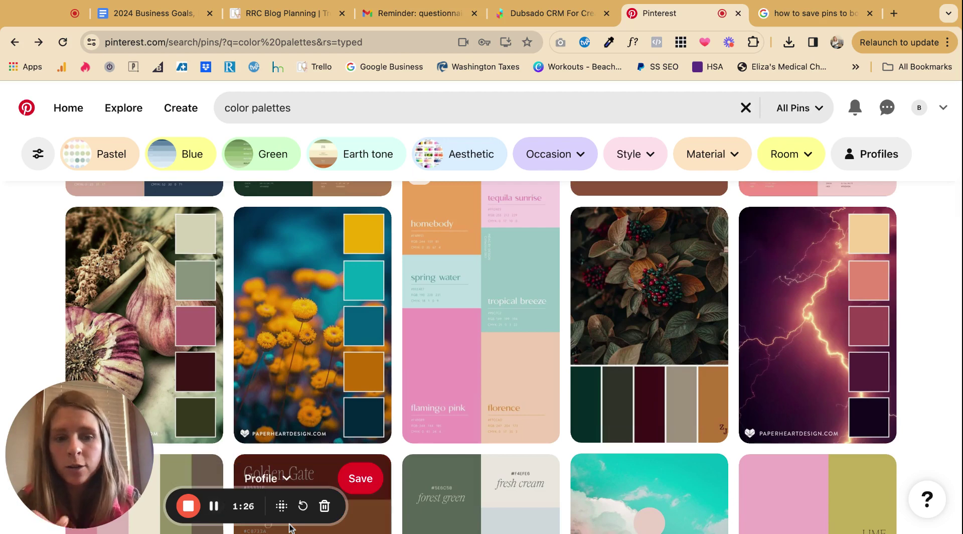
scroll(374, 453, down, 5)
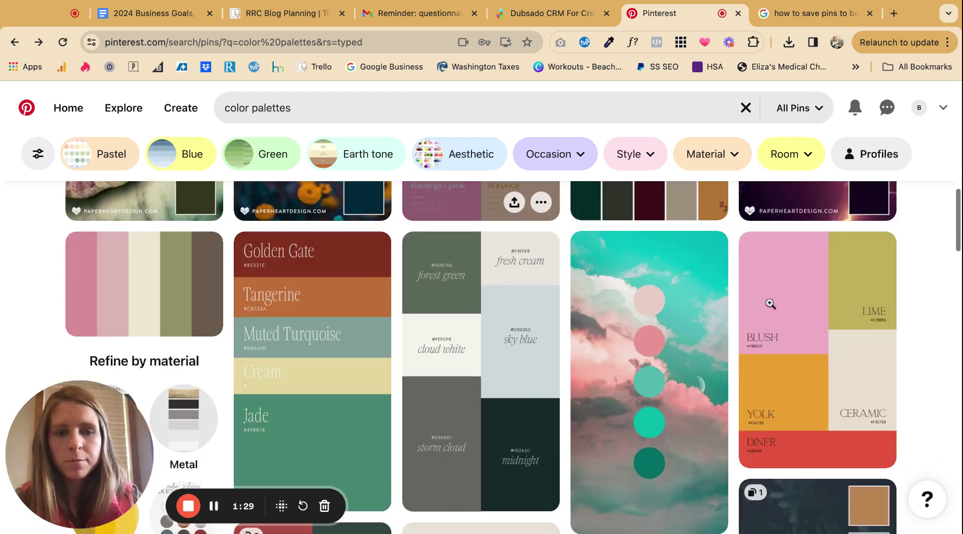
- Save the Studio Pie Blush-and-Lime palette pin to 'Branding board for business'
click(791, 304)
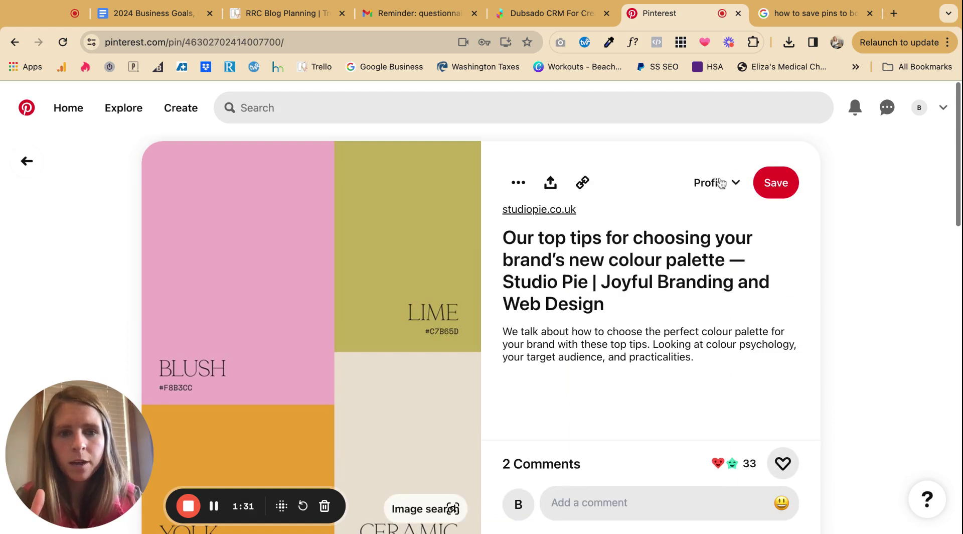
click(737, 183)
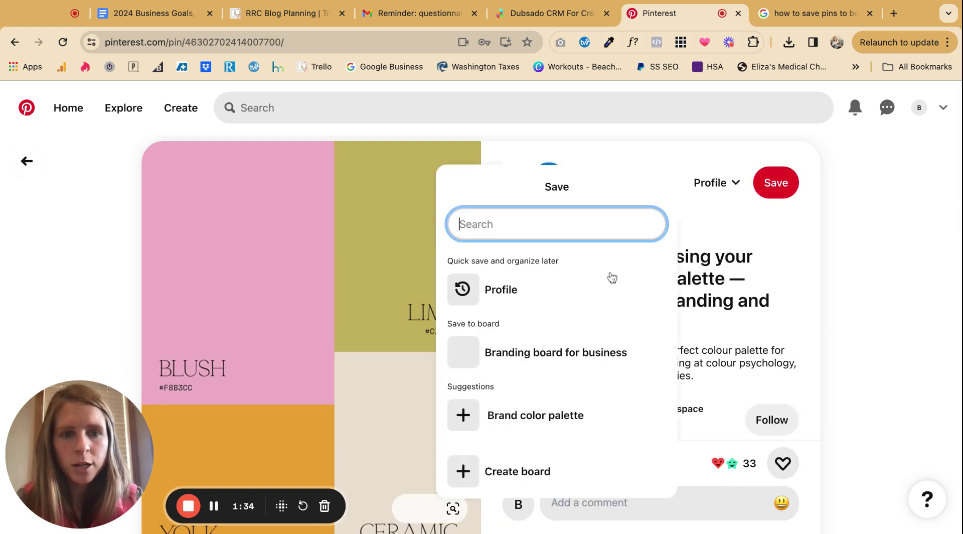
mouse_move(564, 357)
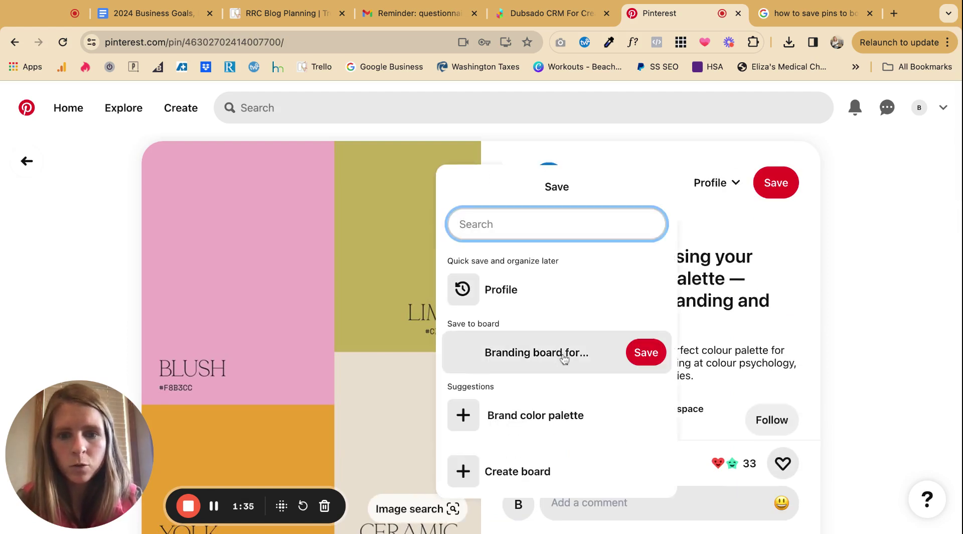
click(646, 352)
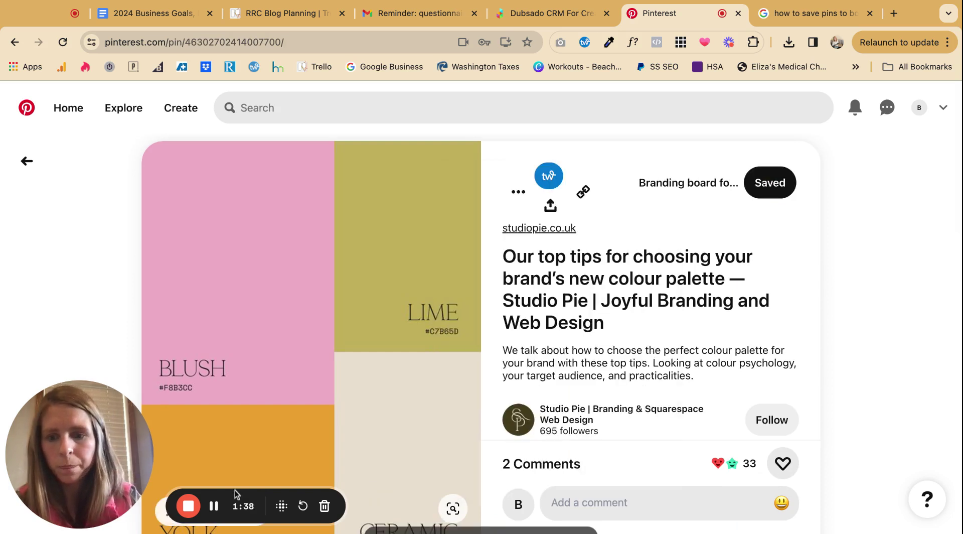
click(262, 114)
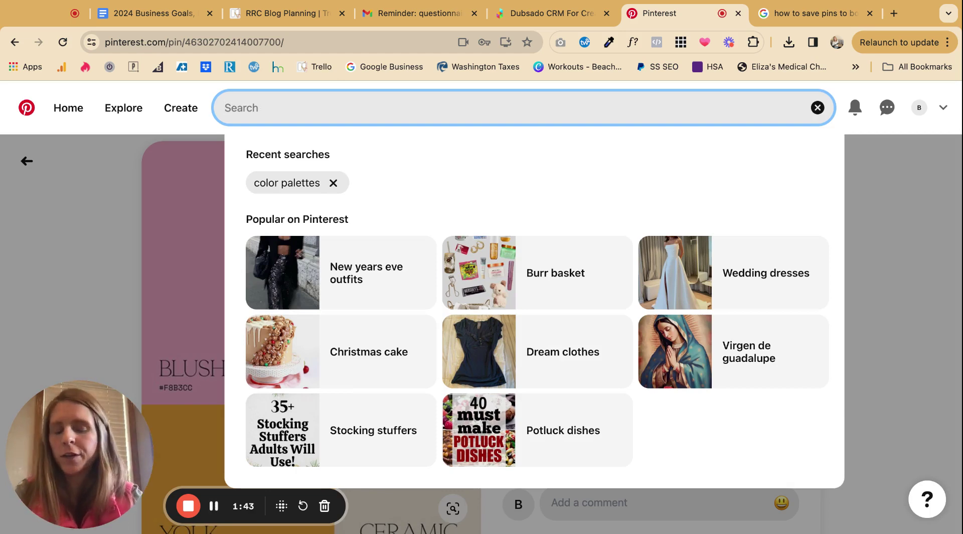
- Search for 'interior design' and scroll through the room and palette pins
text(interior des)
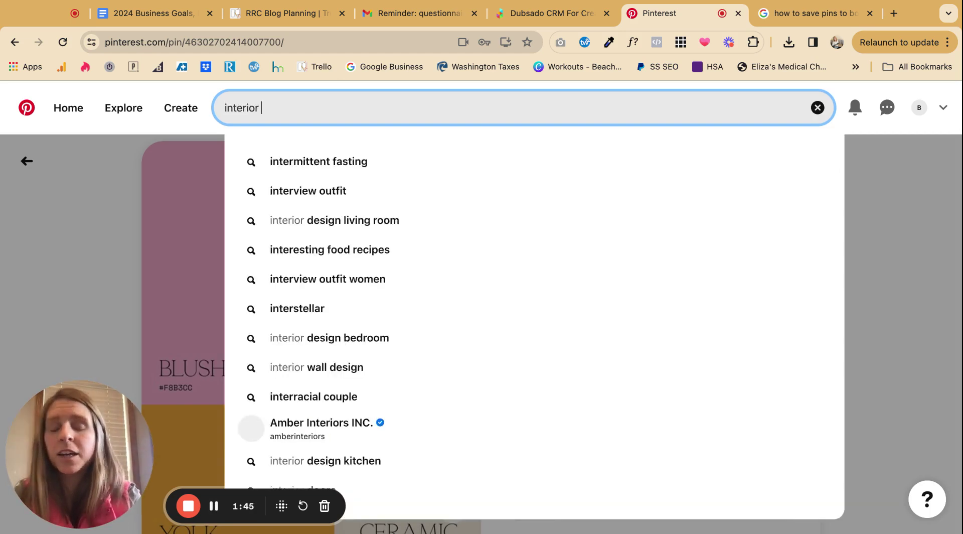
text(ign)
key(Return)
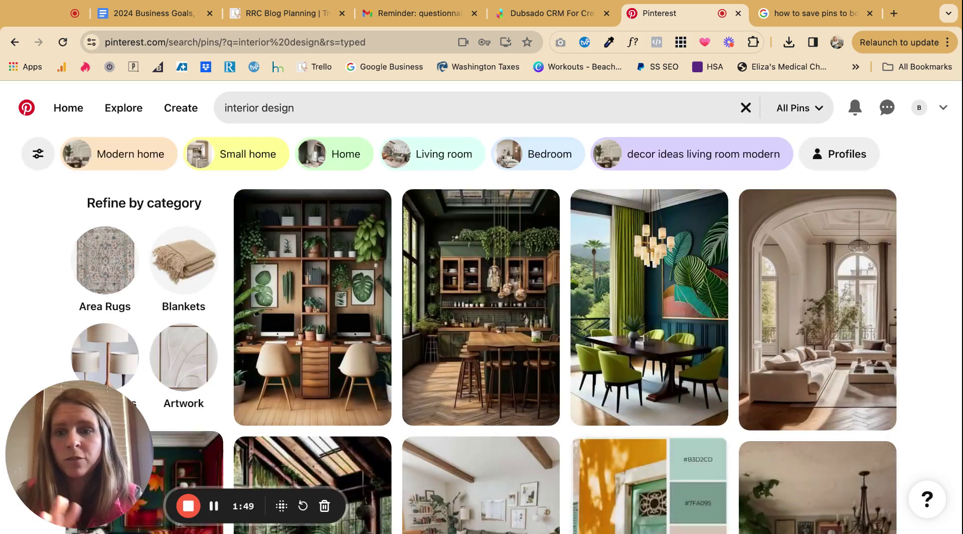
scroll(499, 408, down, 4)
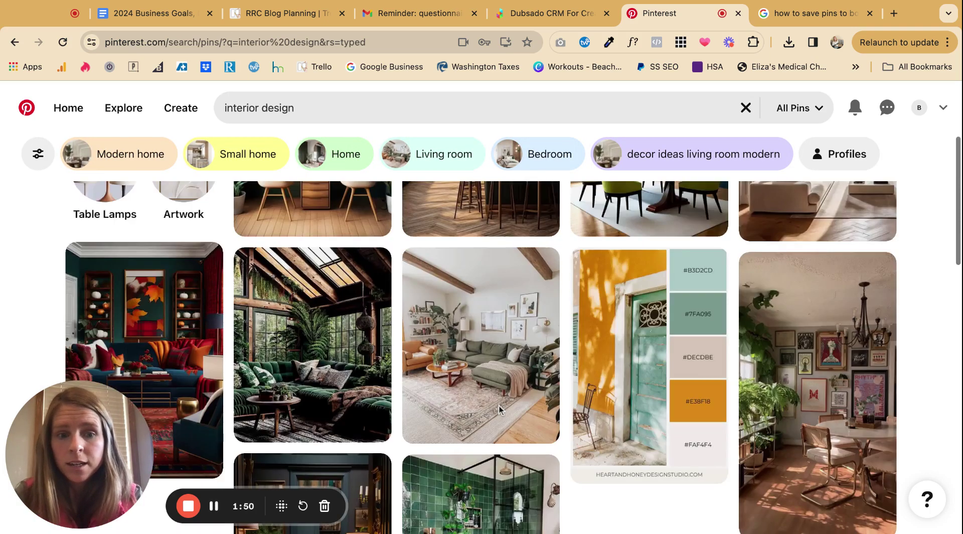
scroll(499, 408, down, 2)
scroll(499, 409, down, 7)
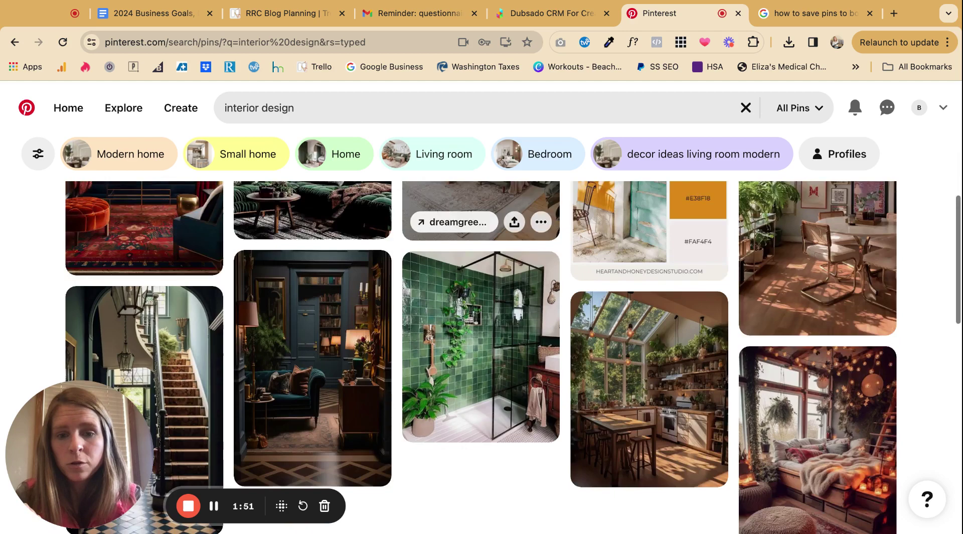
scroll(499, 409, down, 4)
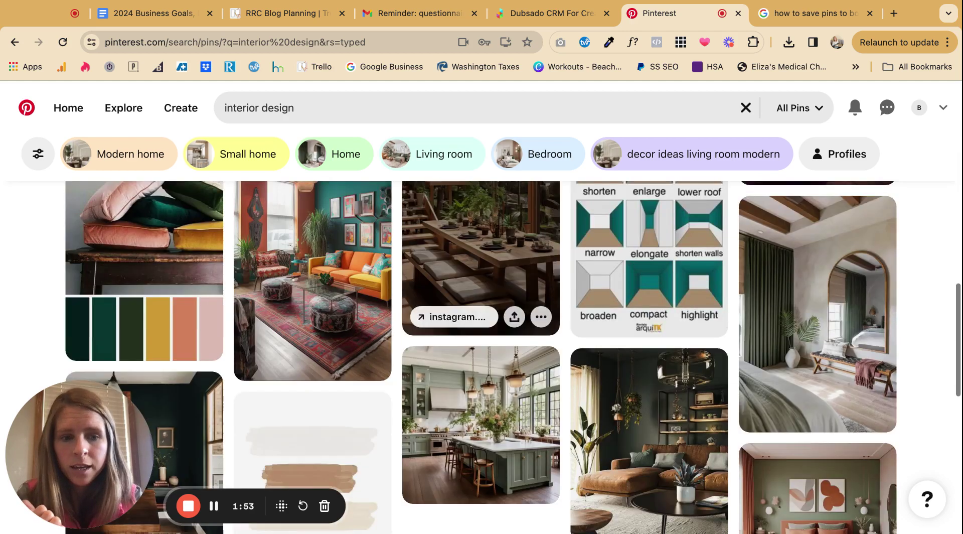
scroll(745, 404, down, 2)
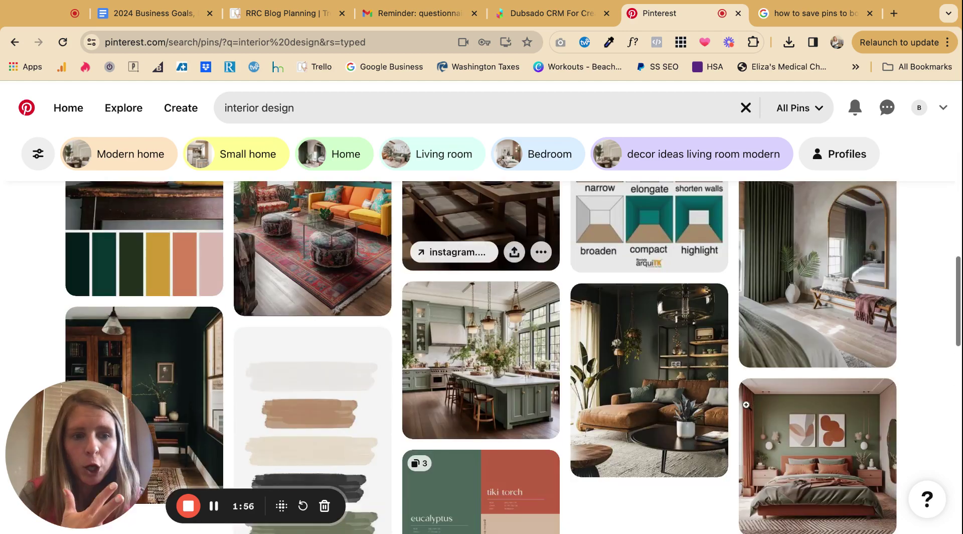
scroll(782, 268, up, 2)
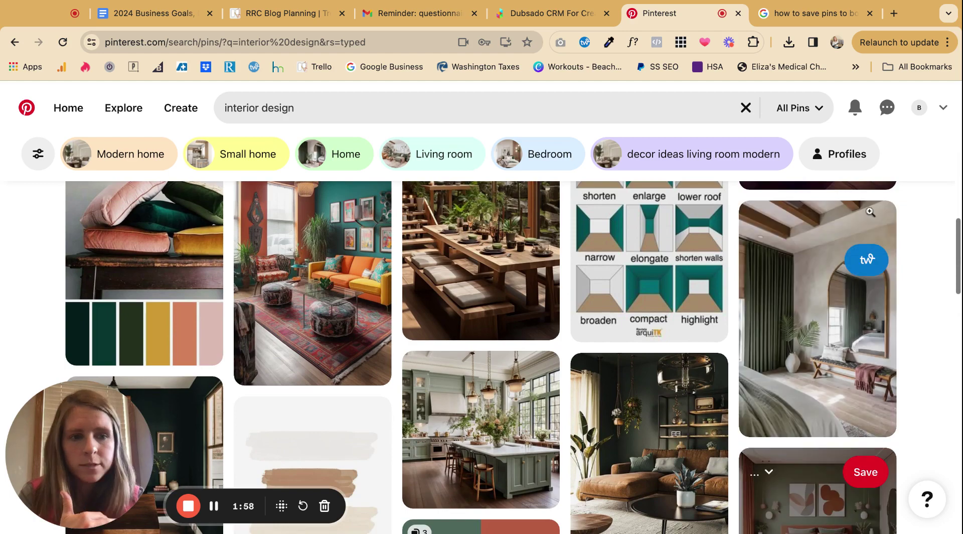
- Add the Modern Mediterranean Bedroom Reveal pin to 'Branding board for business'
click(816, 299)
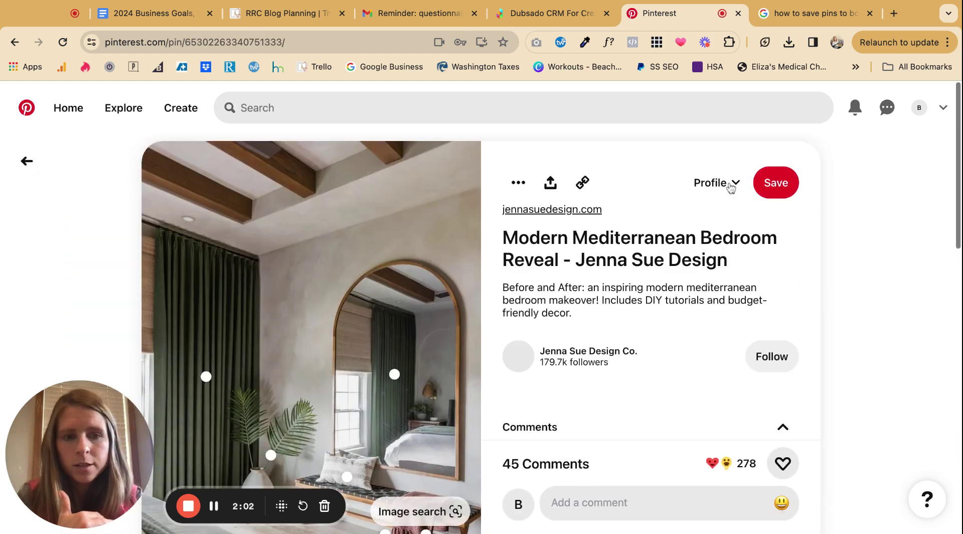
click(731, 186)
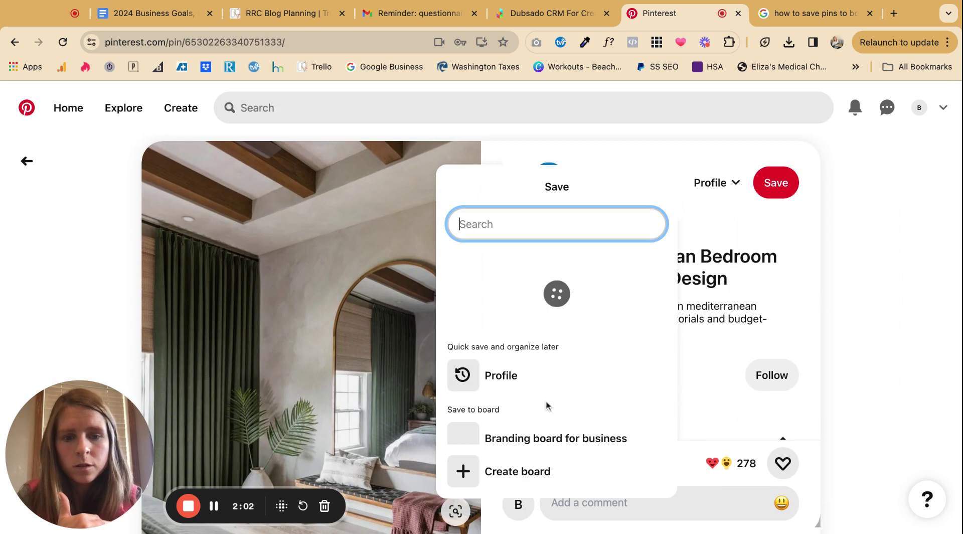
key(Escape)
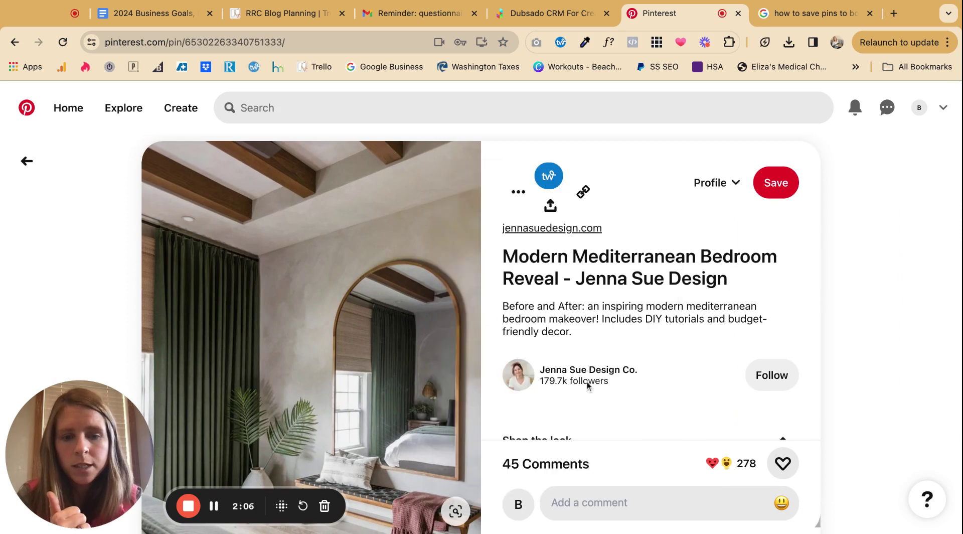
click(738, 186)
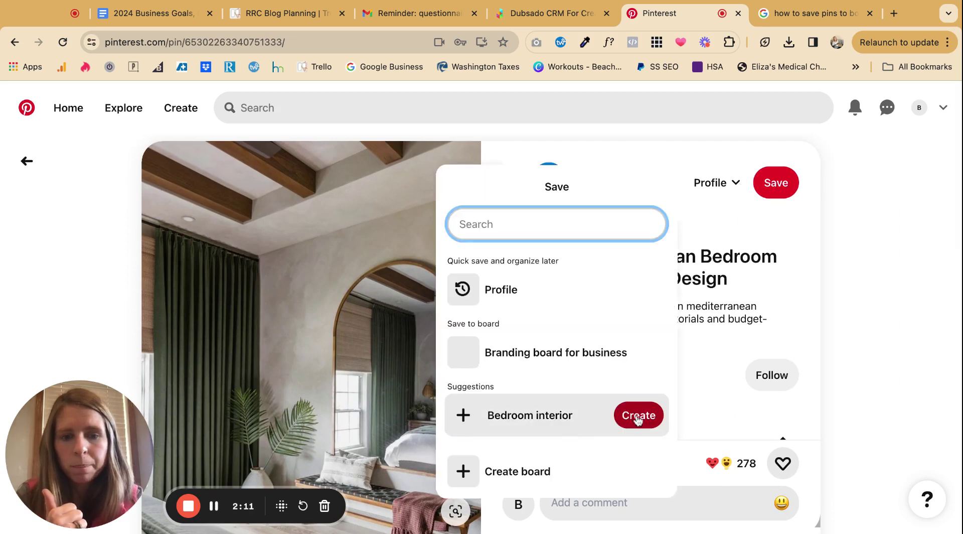
mouse_move(646, 352)
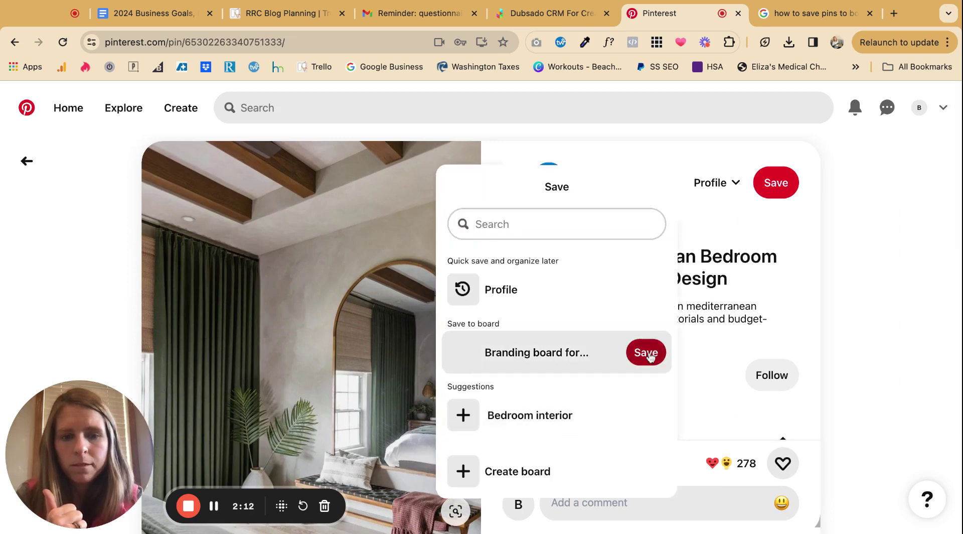
click(648, 353)
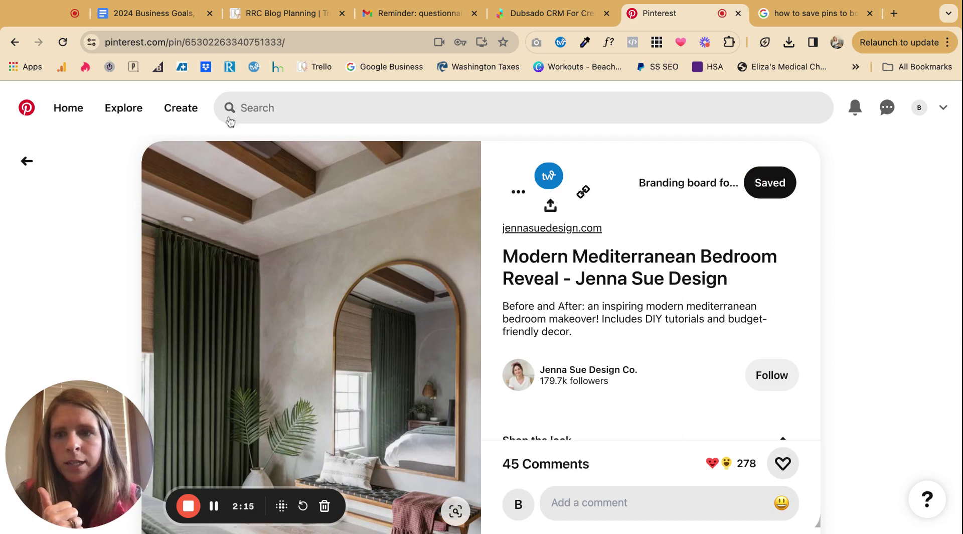
click(260, 108)
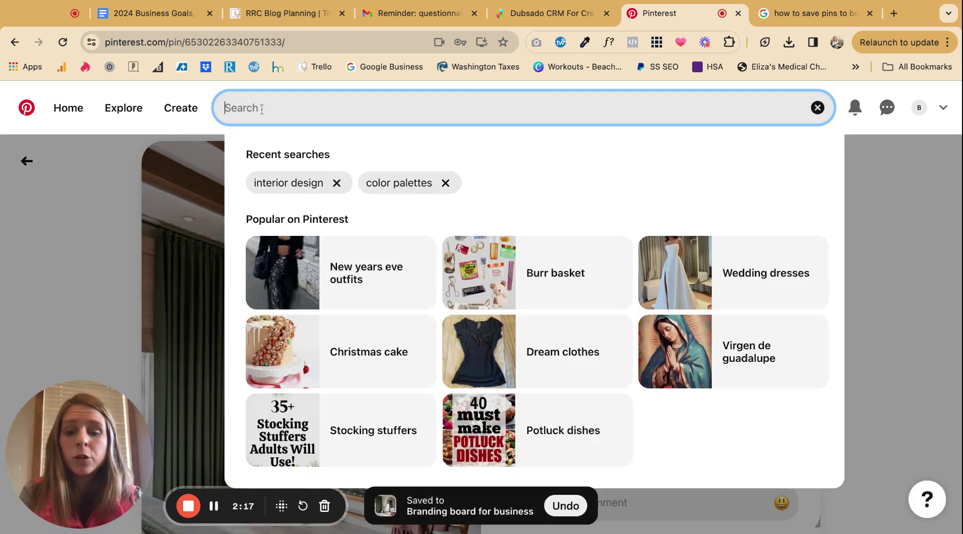
- Search for 'websites' and scroll down the website layout pins
text(websites)
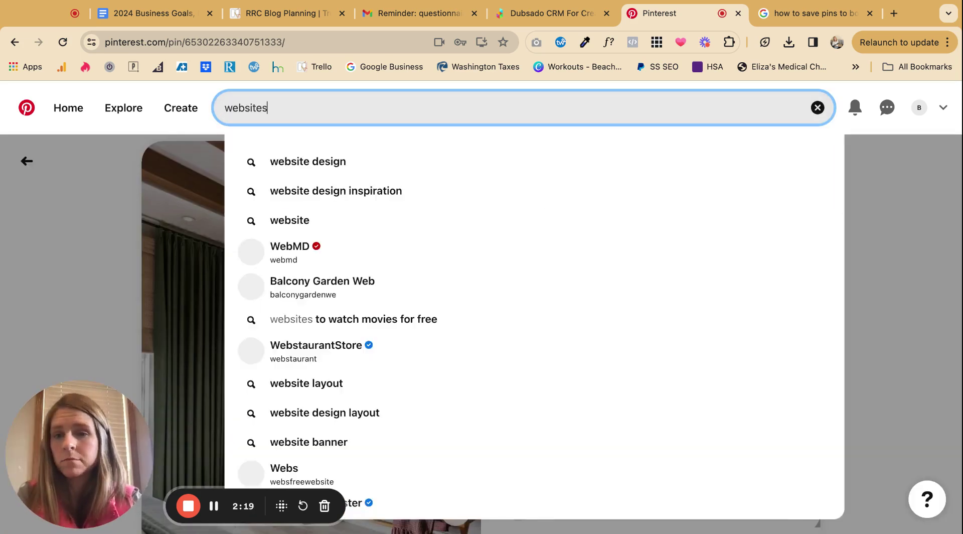
key(Return)
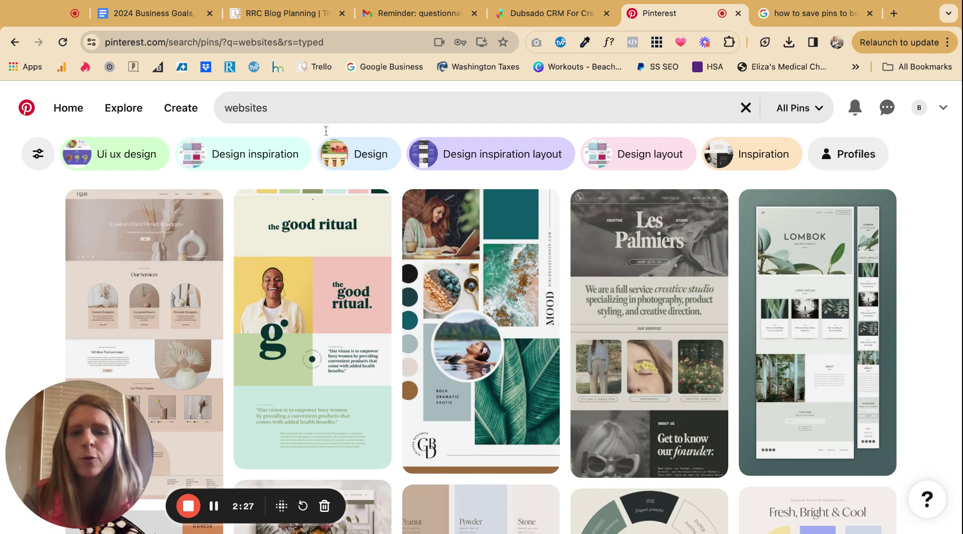
scroll(562, 289, down, 10)
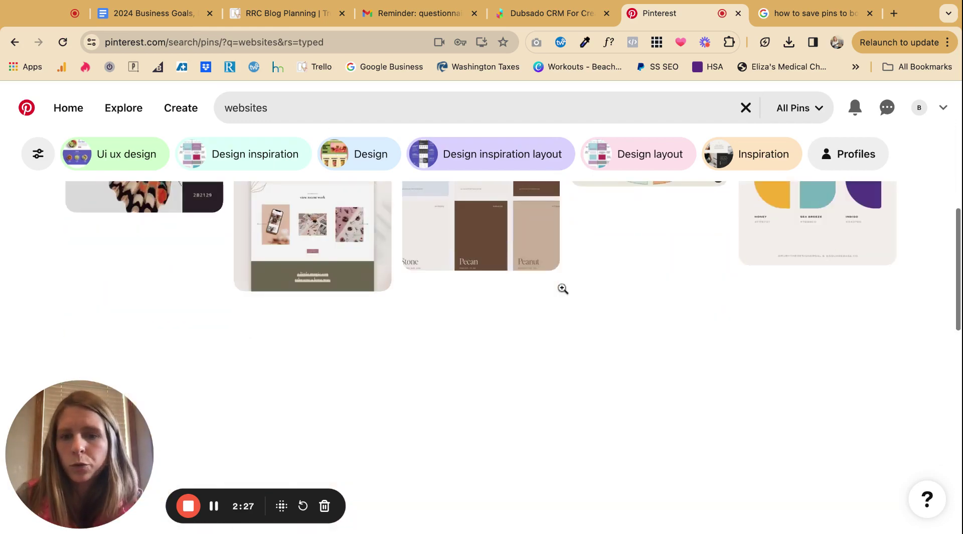
scroll(562, 288, down, 3)
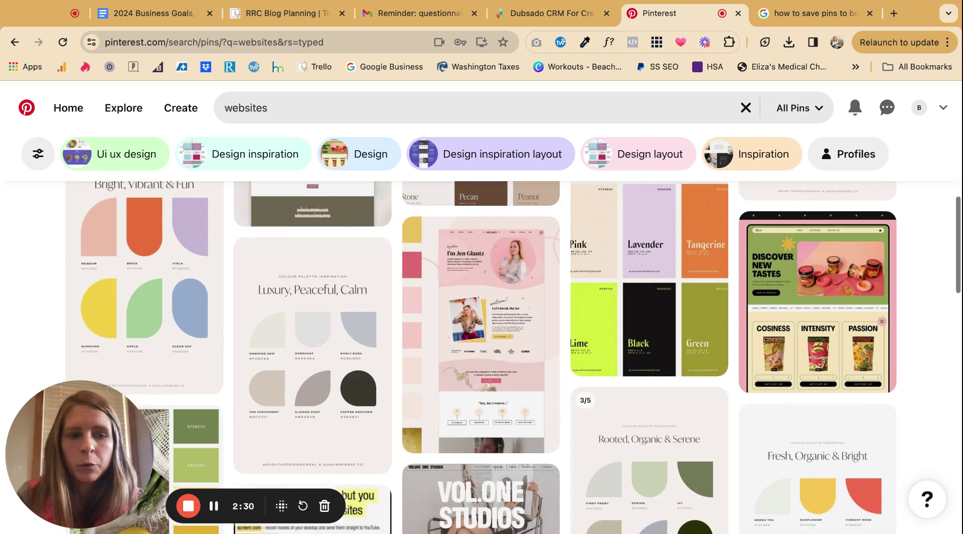
- Add the Flavo spice-brand website pin to 'Branding board for business'
click(812, 265)
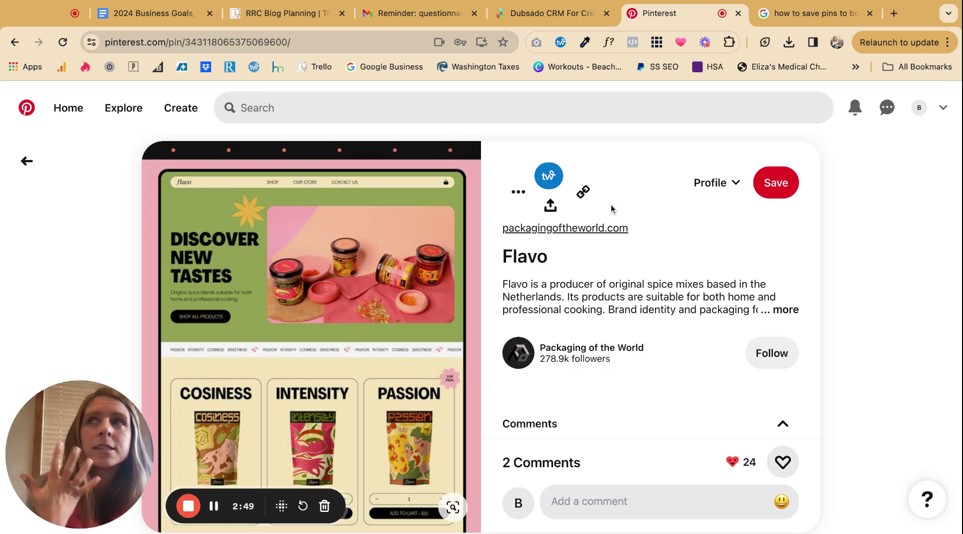
click(727, 184)
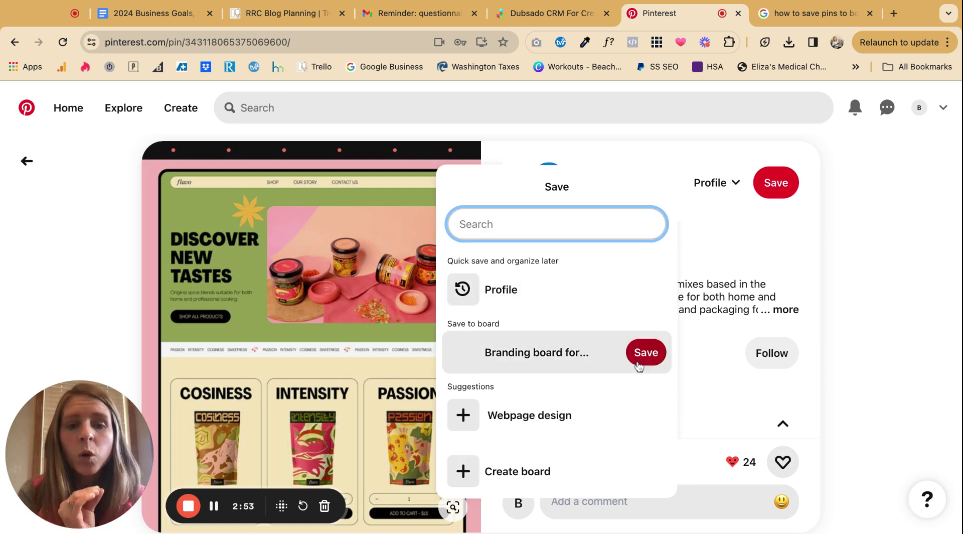
click(646, 352)
click(646, 352)
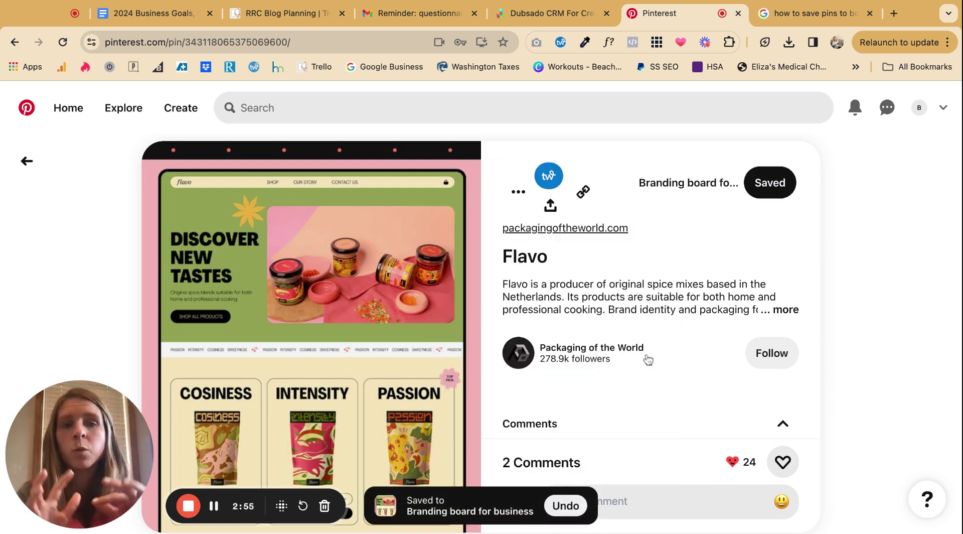